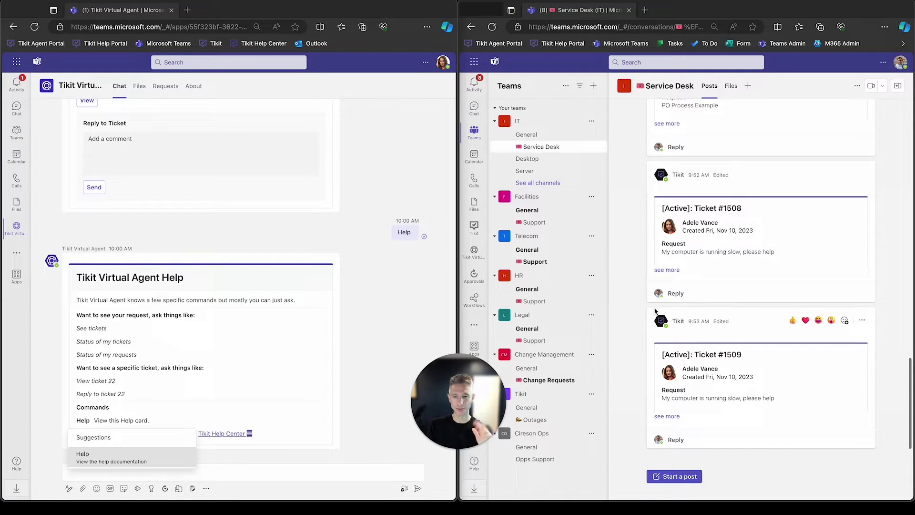
Send the support agent the direct chat message "my computer is running slow, please help!" from the requester's account.
left_click(361, 186)
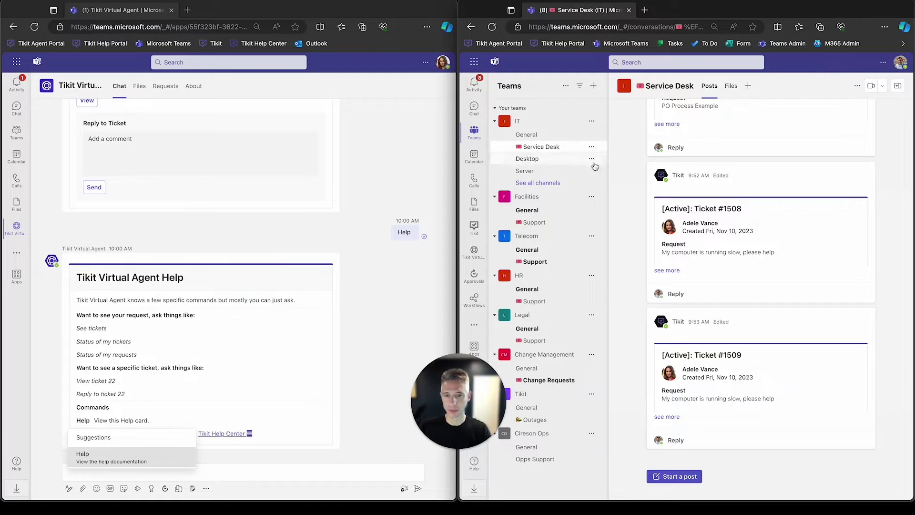
left_click(392, 184)
left_click(17, 110)
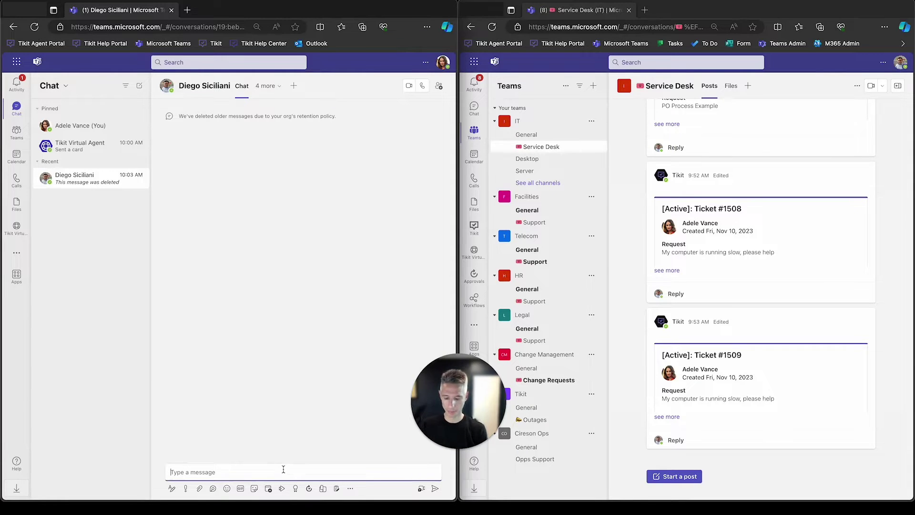
type("my computer is ru")
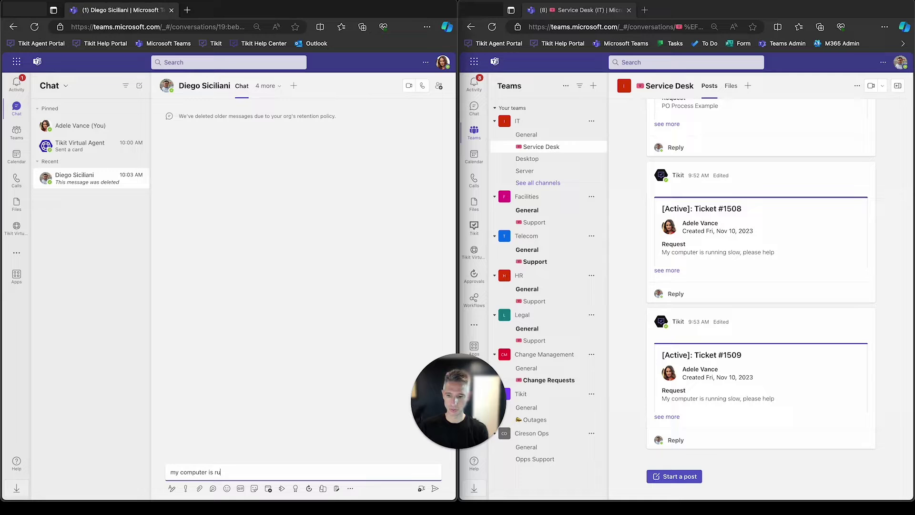
type("nning slow, please help")
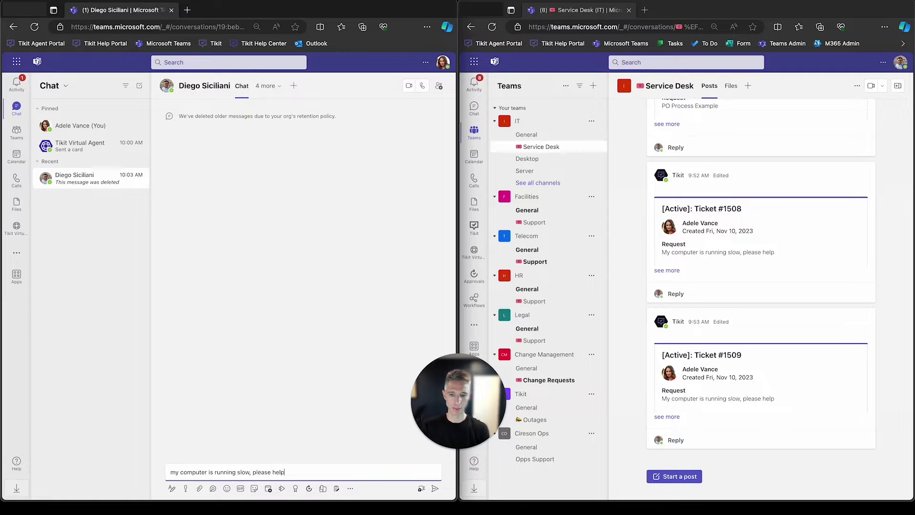
type("!")
key("Return")
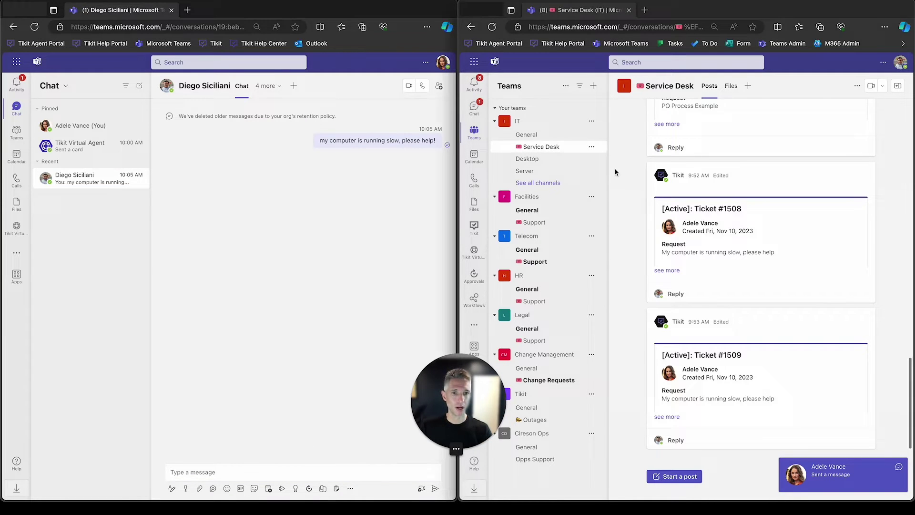
In the agent's account, start creating a Tikit ticket from the requester's chat message about the slow computer.
left_click(482, 113)
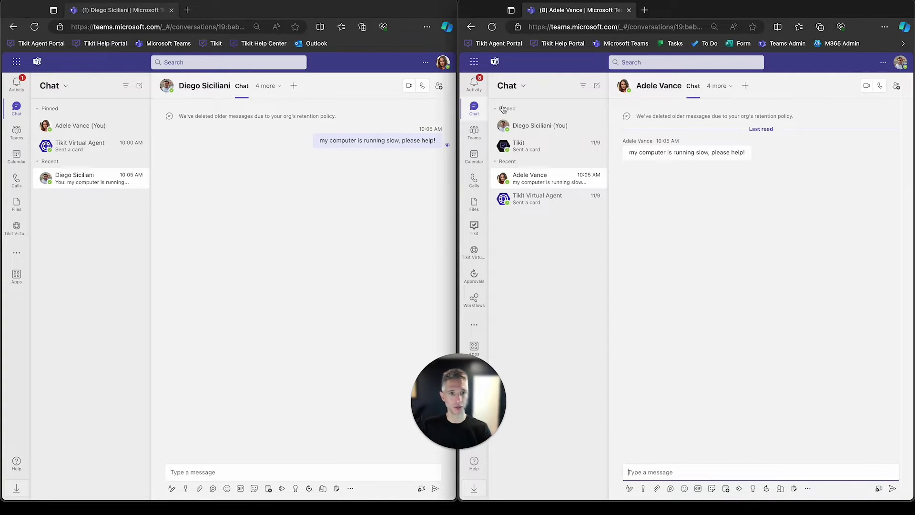
left_click(744, 140)
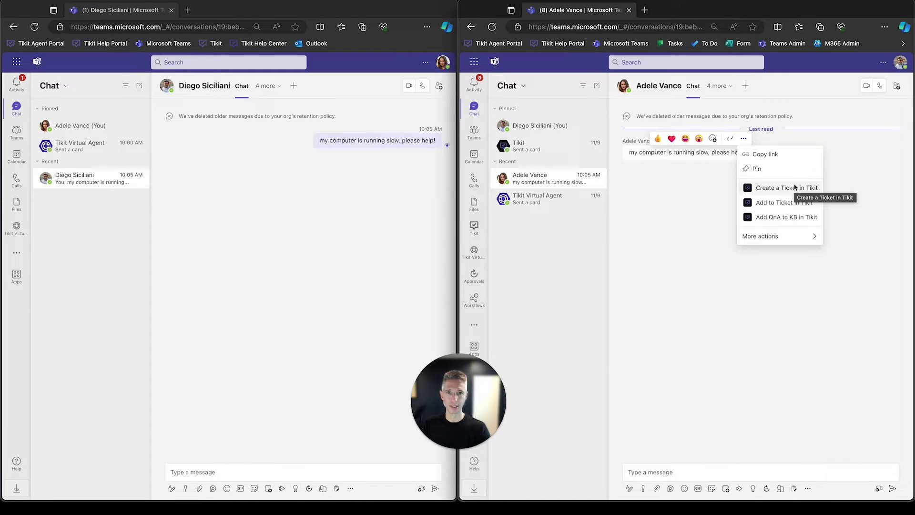
left_click(810, 187)
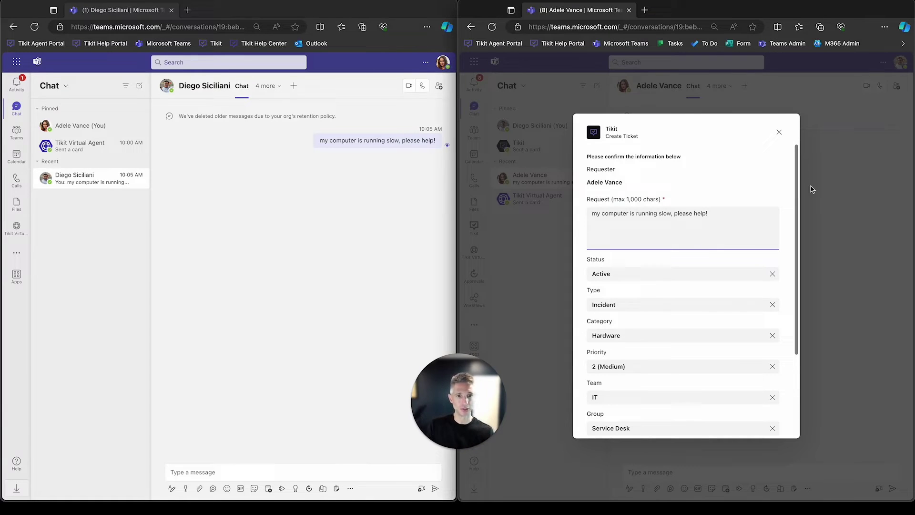
Capitalize the ticket's request text so it reads "My computer is running slow, please help!".
left_click(640, 184)
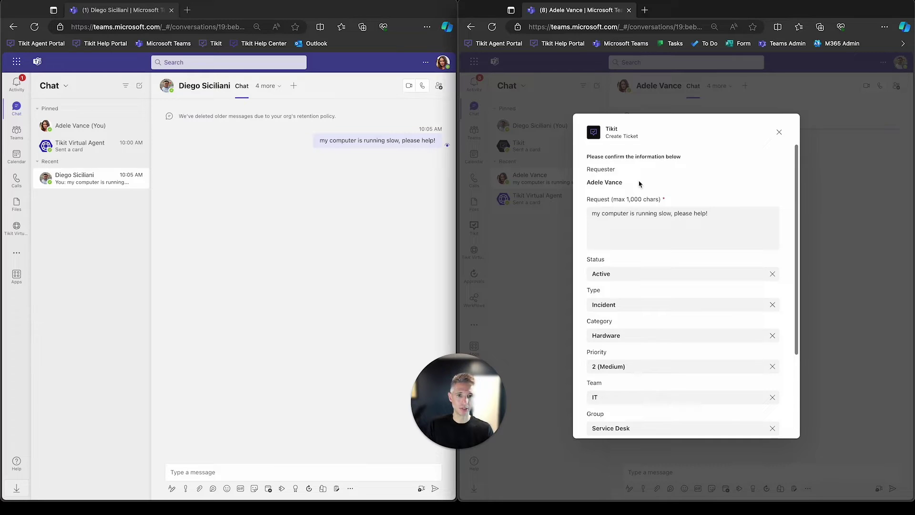
left_click(750, 213)
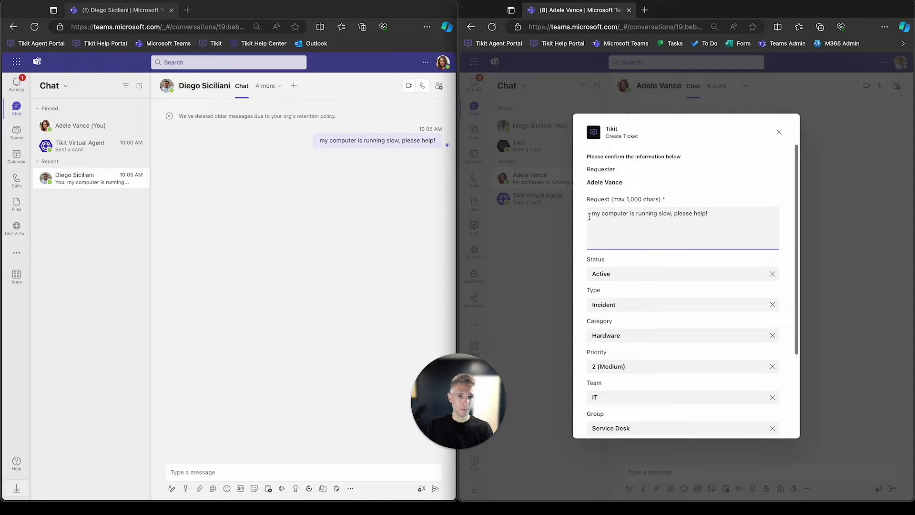
left_click_drag(591, 213, 596, 213)
type("M")
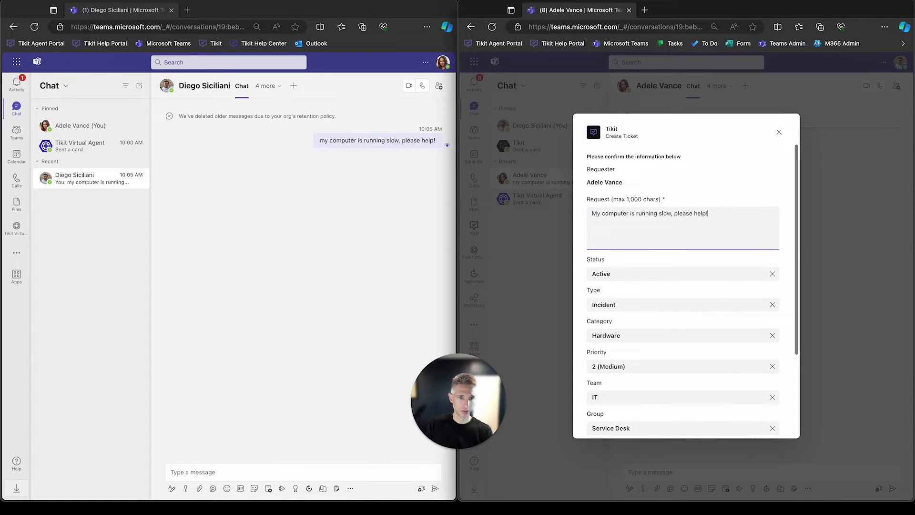
type(" asdf")
key("BackSpace")
key("BackSpace")
key("BackSpace")
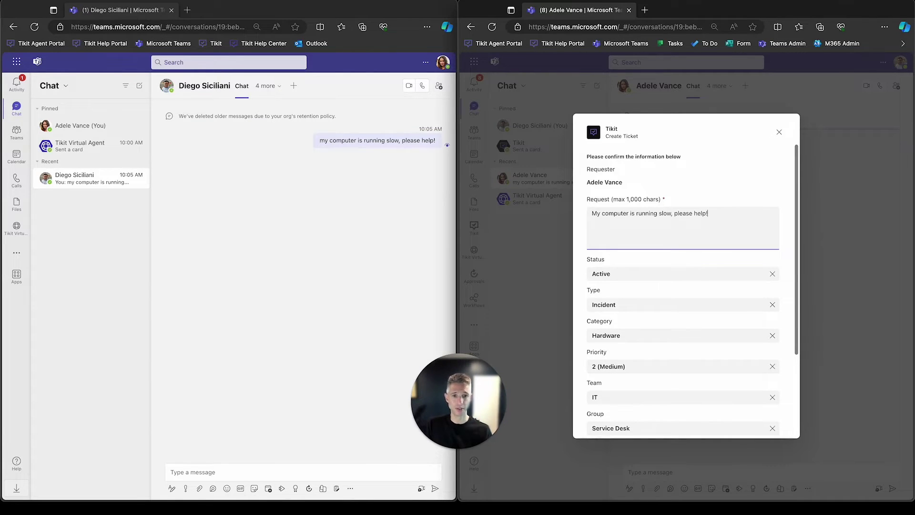
Review the ticket form's available choices for status, type, category and team.
left_click(632, 274)
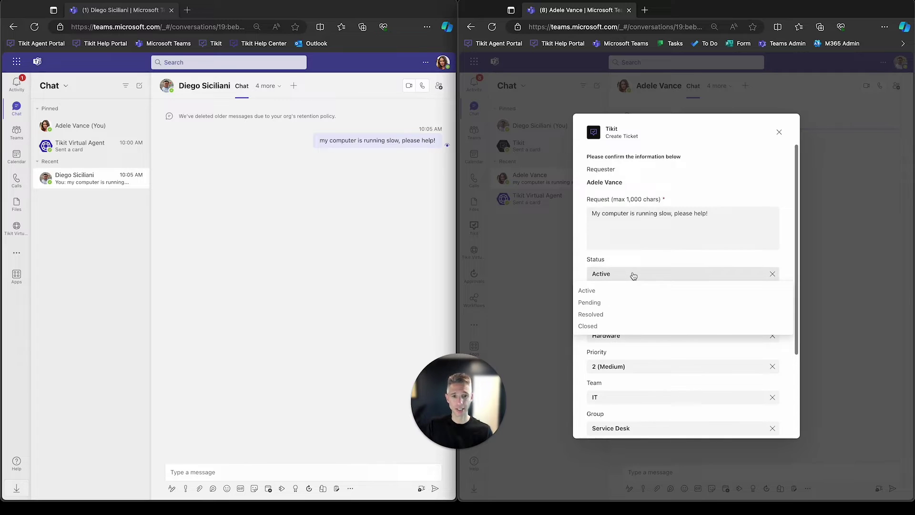
left_click(633, 275)
left_click(640, 303)
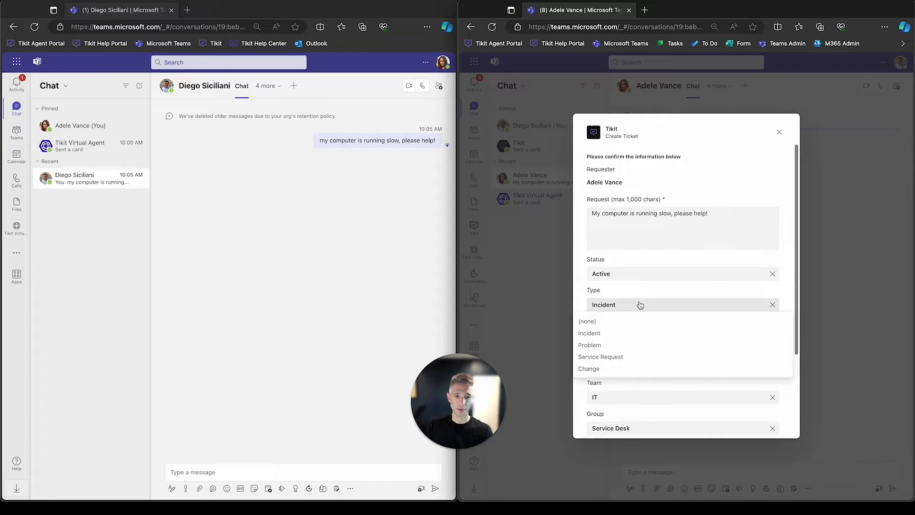
left_click(640, 305)
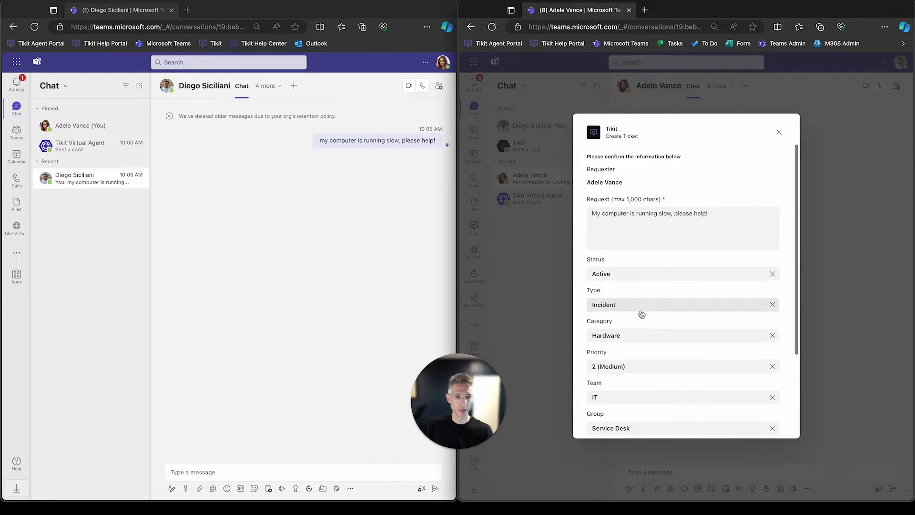
left_click(644, 335)
left_click(645, 336)
scroll(646, 336, "down", 2)
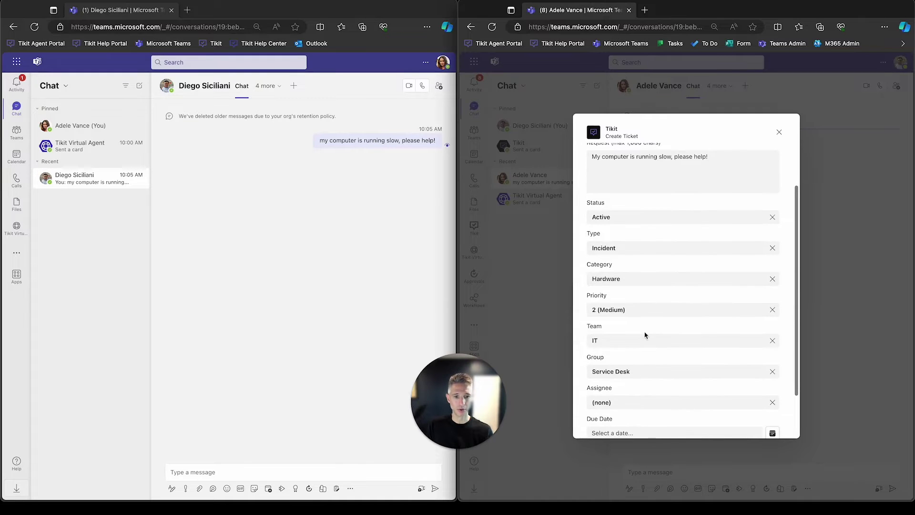
left_click(728, 343)
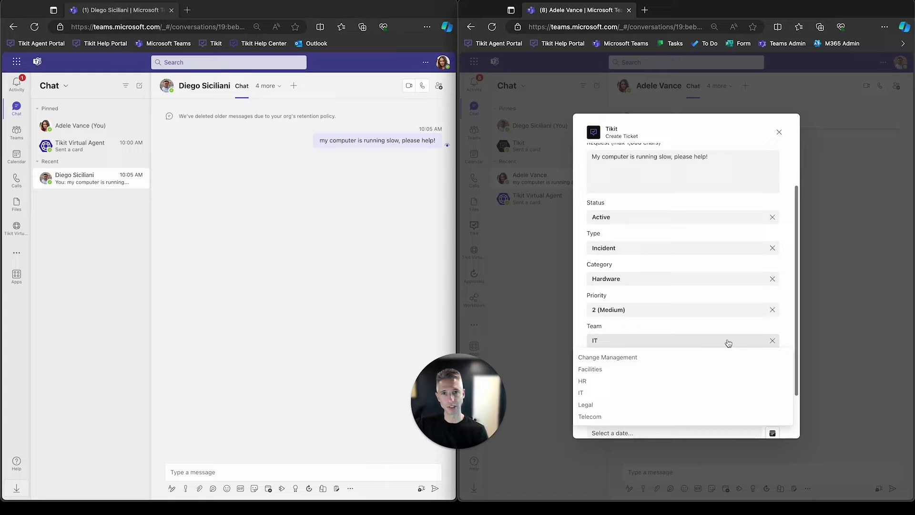
left_click(728, 343)
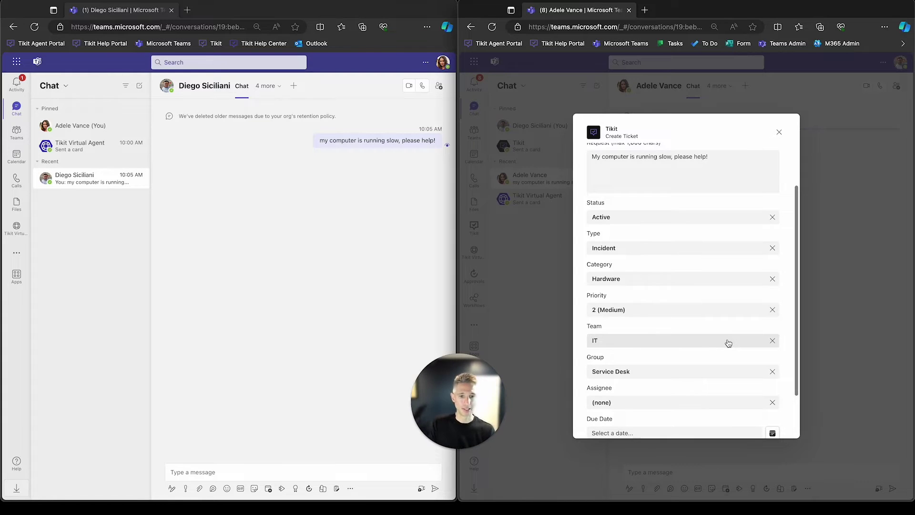
Submit the new ticket and close its confirmation card.
scroll(729, 343, "down", 3)
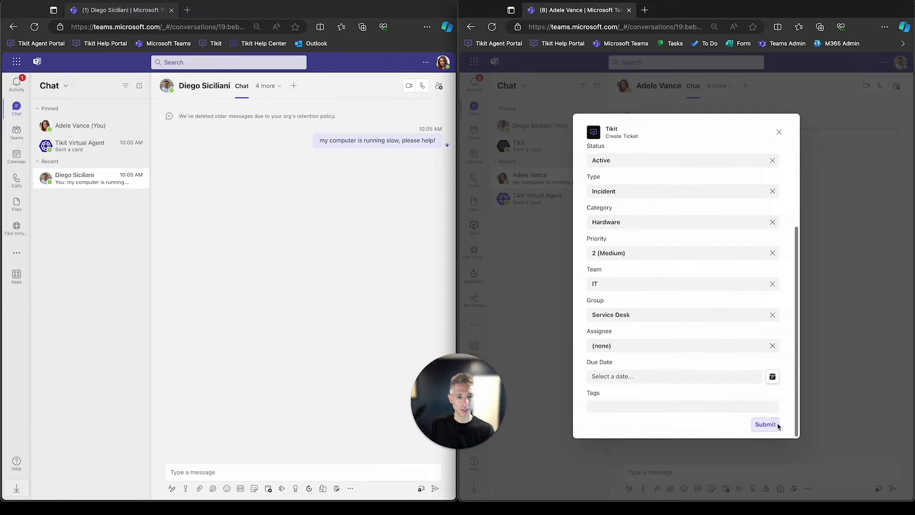
left_click(765, 424)
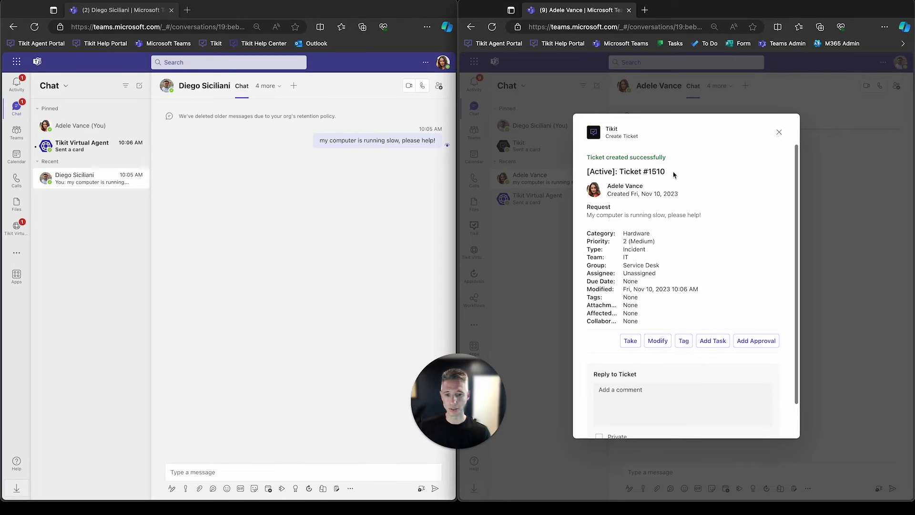
left_click(779, 134)
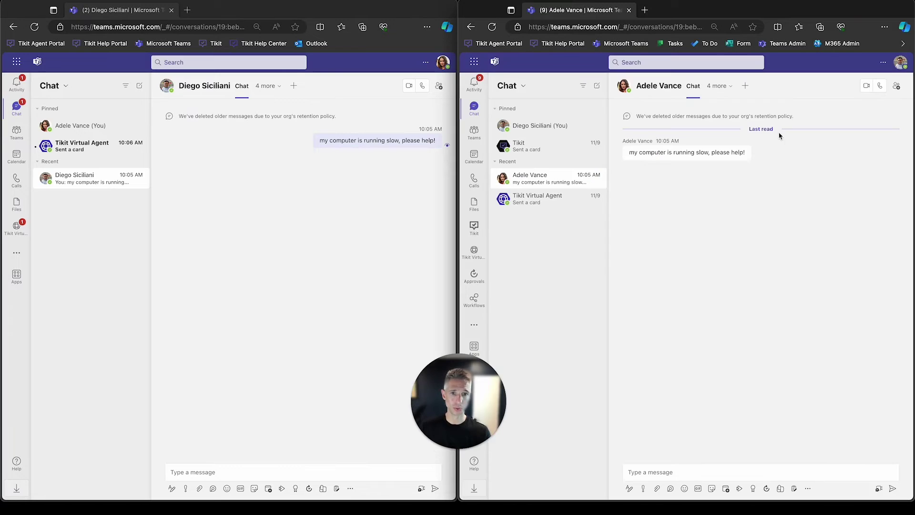
Open the IT team's Service Desk channel and expand the newest ticket's card to examine its full details.
left_click(475, 132)
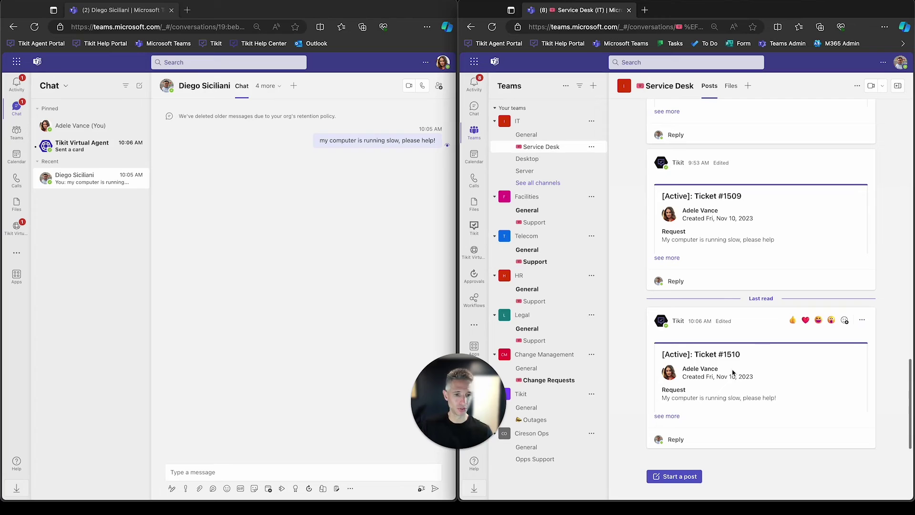
left_click(669, 416)
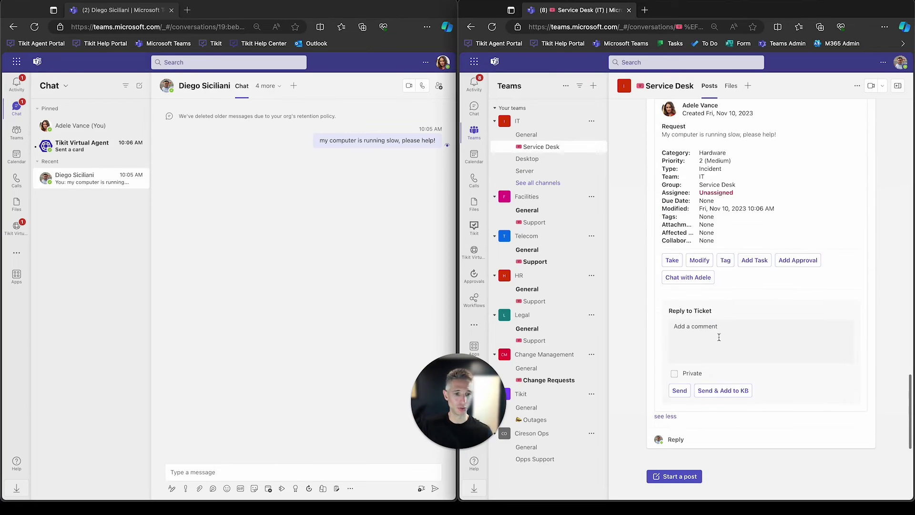
scroll(722, 330, "up", 2)
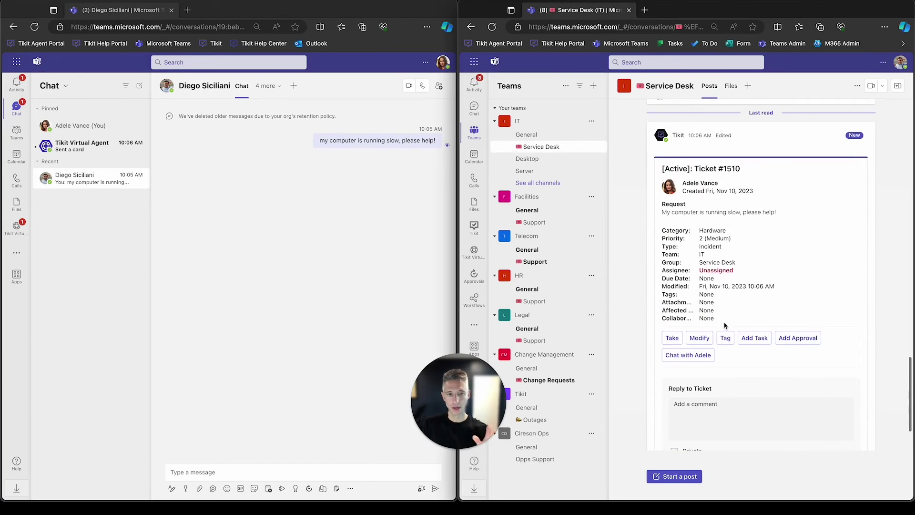